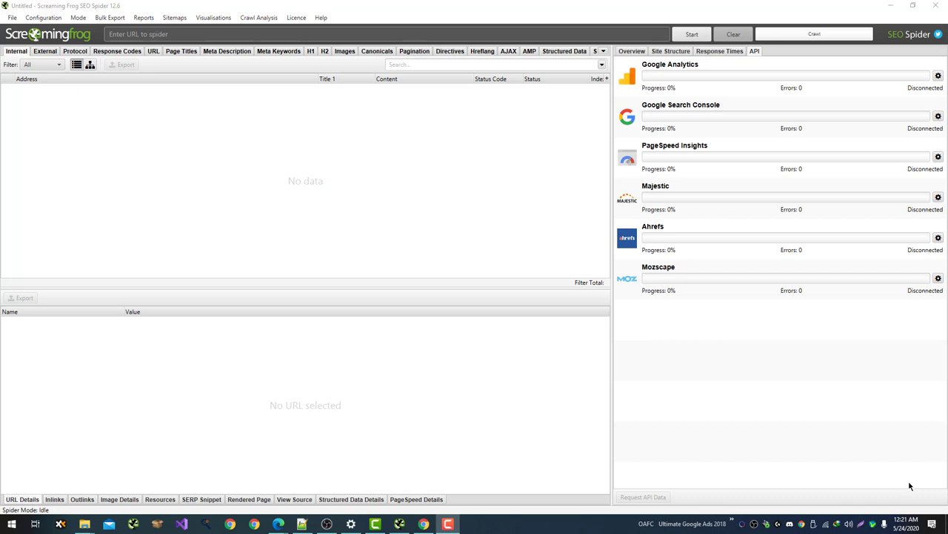
Step: Open the PageSpeed Insights account settings in the API list and clear the stored secret key
{"action": "left_click", "coordinate": [906, 487]}
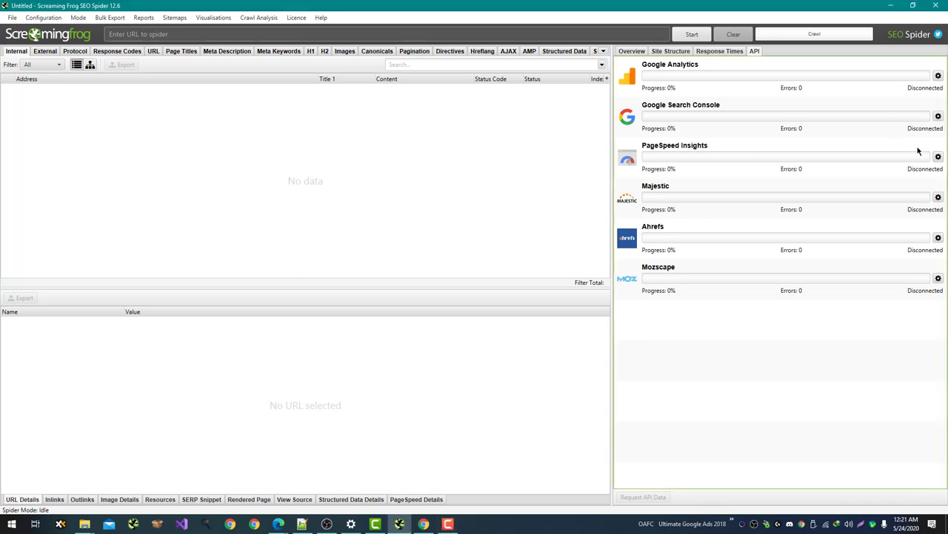
{"action": "left_click", "coordinate": [321, 159]}
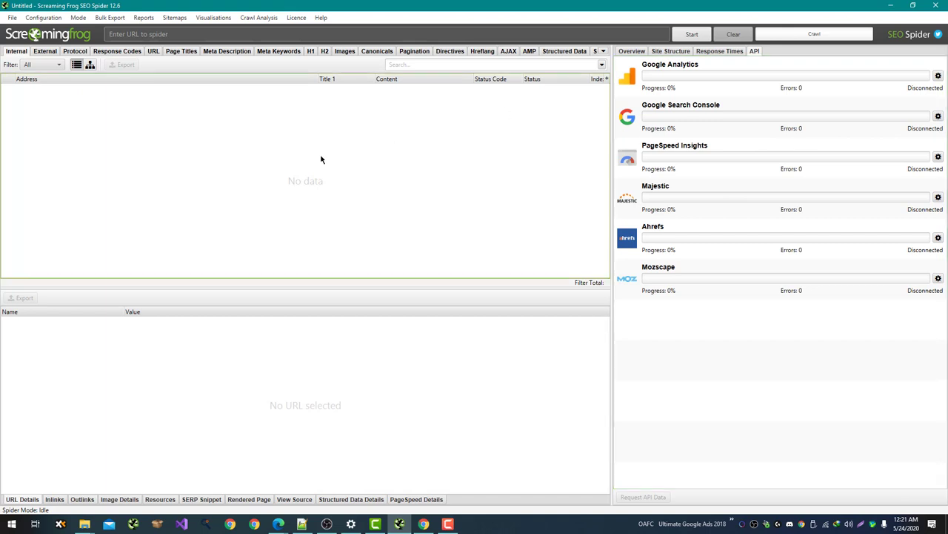
{"action": "left_click", "coordinate": [627, 51]}
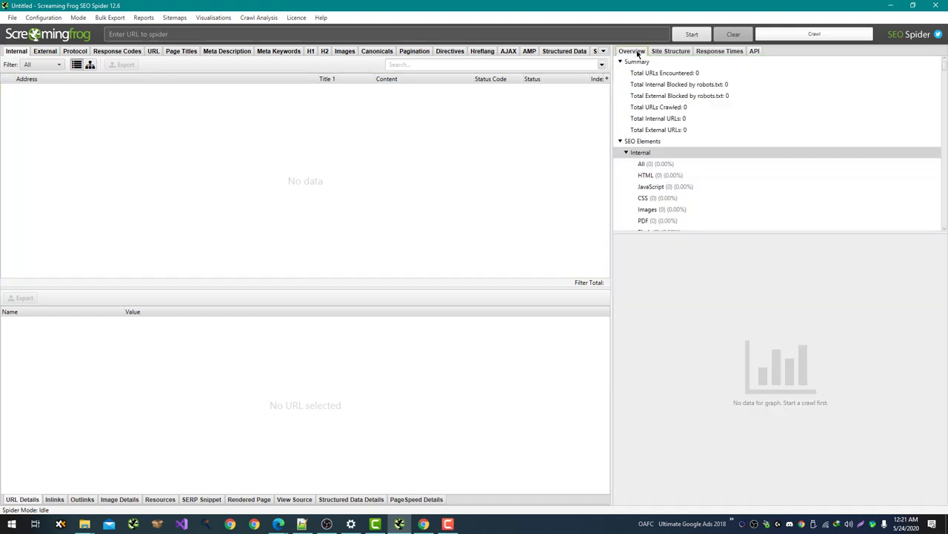
{"action": "left_click", "coordinate": [754, 51]}
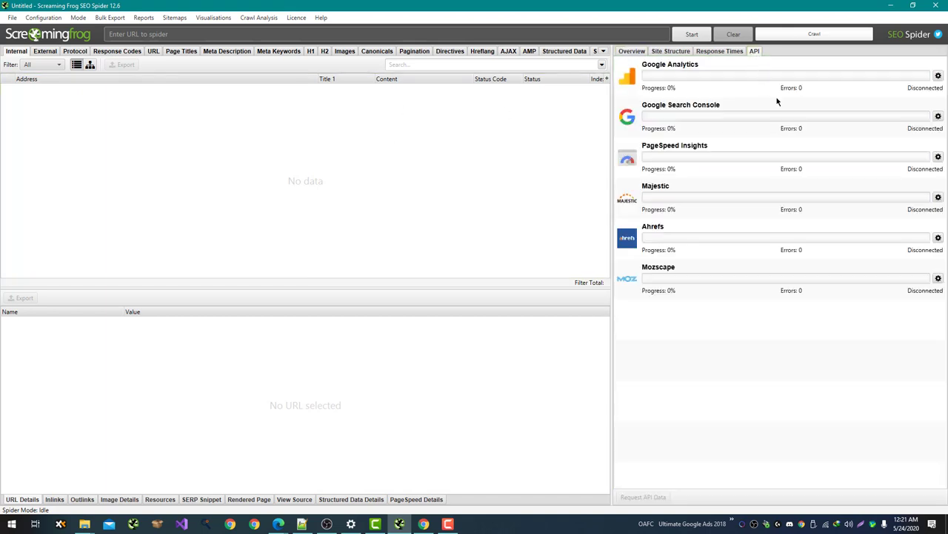
{"action": "left_click", "coordinate": [938, 157]}
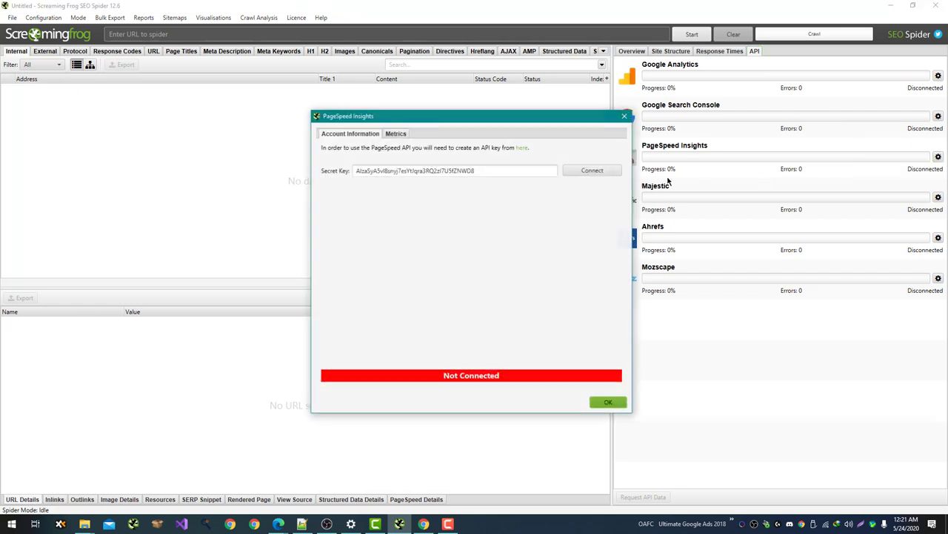
{"action": "double_click", "coordinate": [535, 170]}
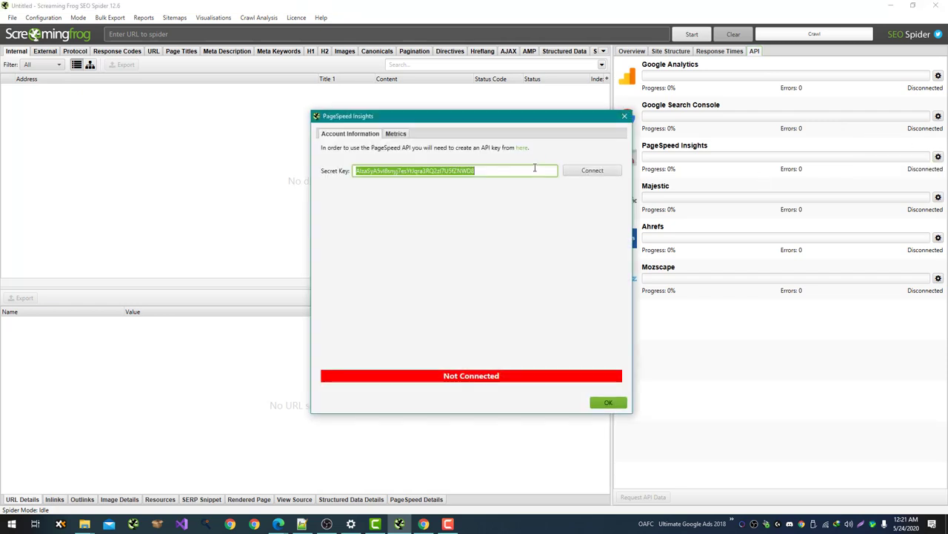
{"action": "key", "text": "BackSpace"}
Step: Follow the API key creation link and load its console.developers.google.com/apis/credentials address in the other Chrome profile's window
{"action": "left_click", "coordinate": [522, 149]}
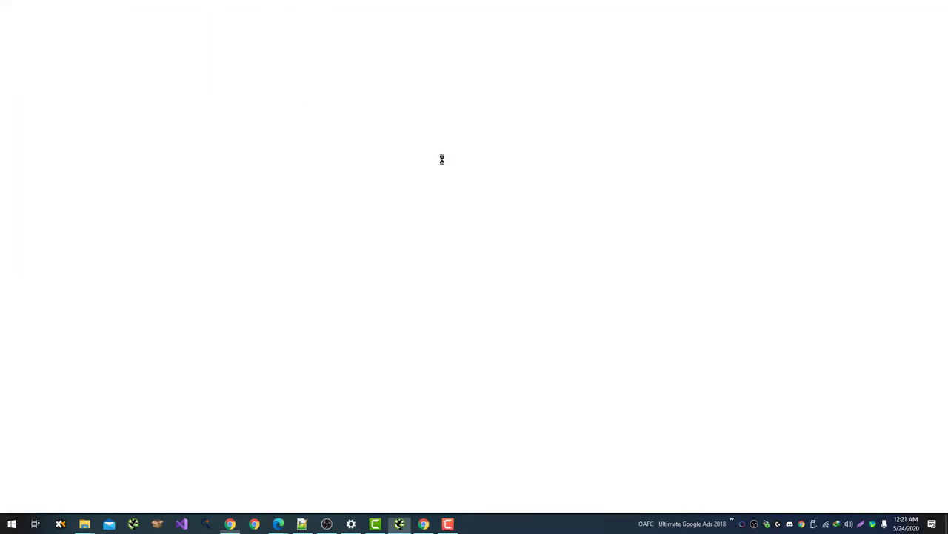
{"action": "left_click", "coordinate": [116, 28]}
{"action": "key", "text": "ctrl+c"}
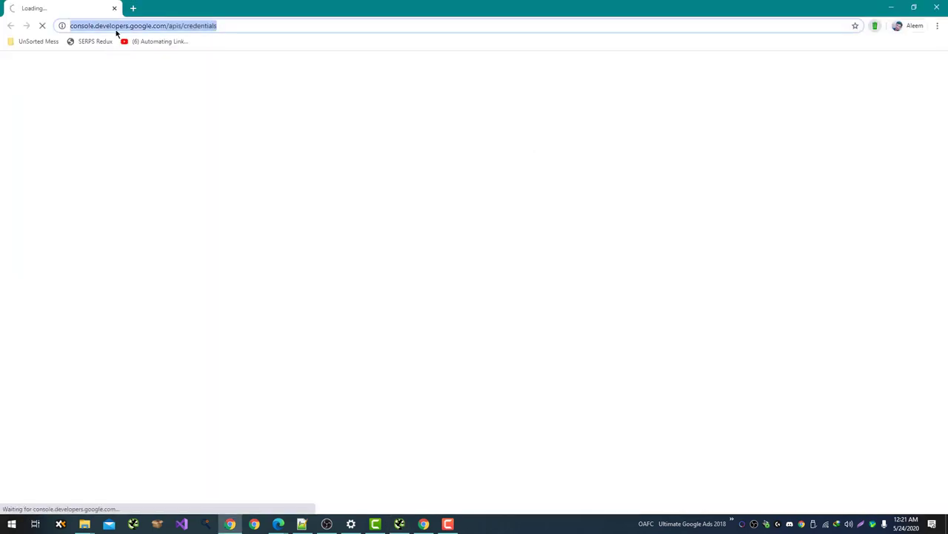
{"action": "left_click", "coordinate": [399, 524]}
{"action": "left_click", "coordinate": [423, 523]}
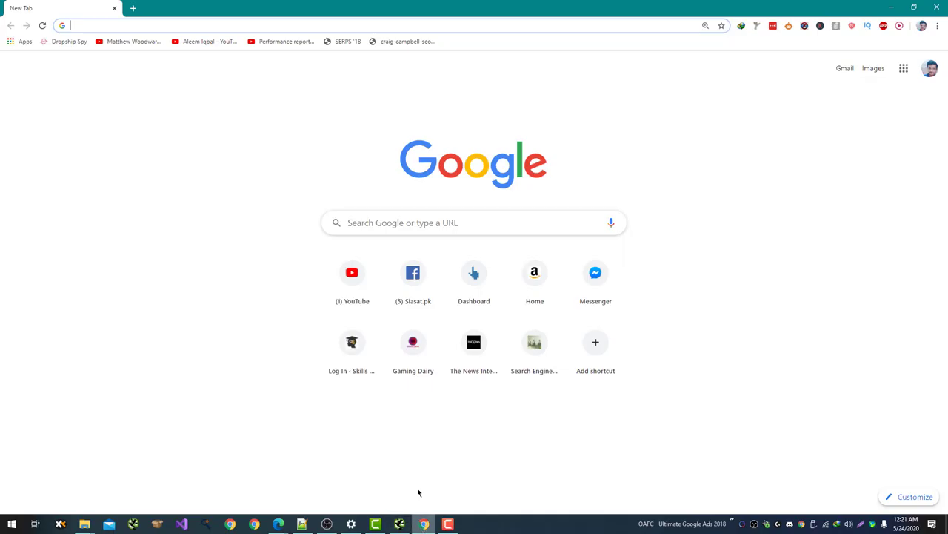
{"action": "key", "text": "ctrl+v"}
{"action": "key", "text": "Return"}
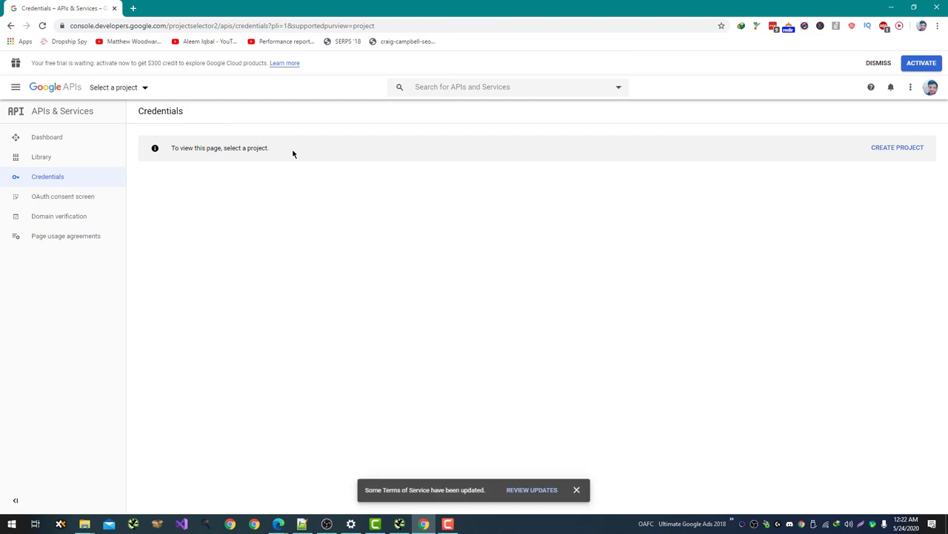
Step: Create a new project named "Google Page Speed APi" and dismiss the terms of service notice
{"action": "left_click", "coordinate": [894, 146]}
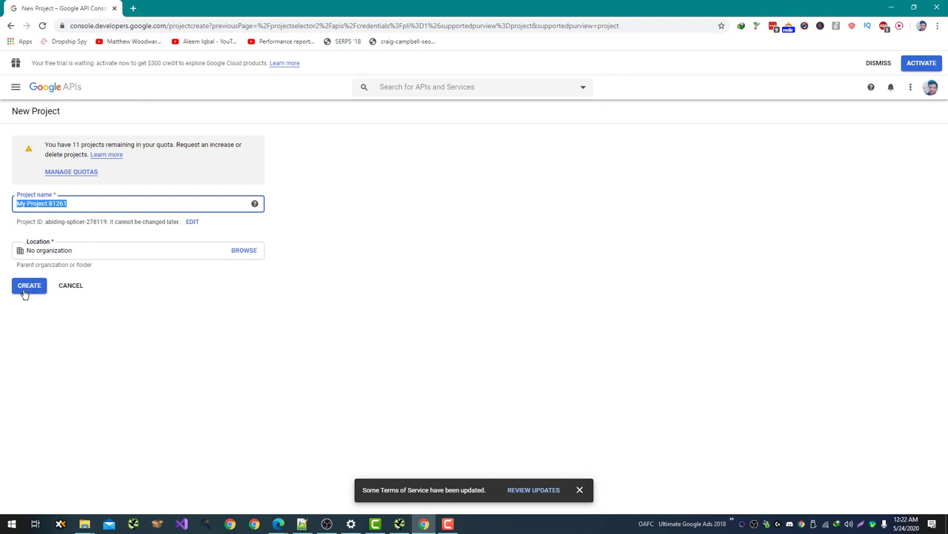
{"action": "type", "text": "Google Page Speed API"}
{"action": "left_click", "coordinate": [24, 291]}
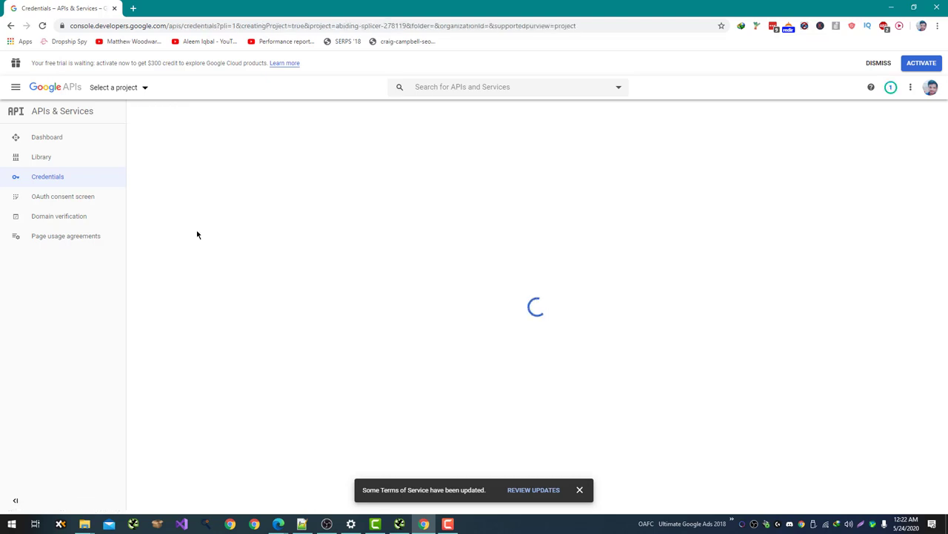
{"action": "left_click", "coordinate": [580, 489]}
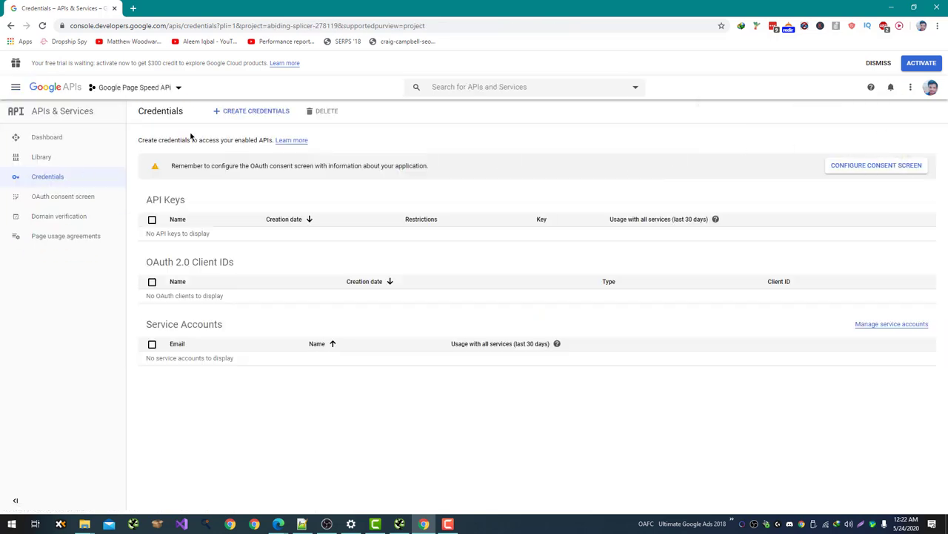
Step: Create an API key credential for the project and copy the key
{"action": "left_click", "coordinate": [219, 112]}
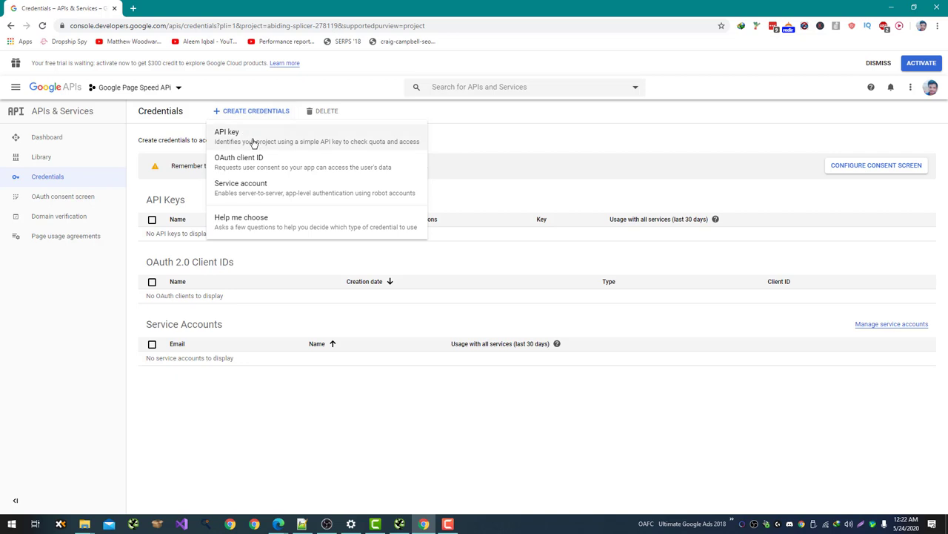
{"action": "left_click", "coordinate": [254, 145]}
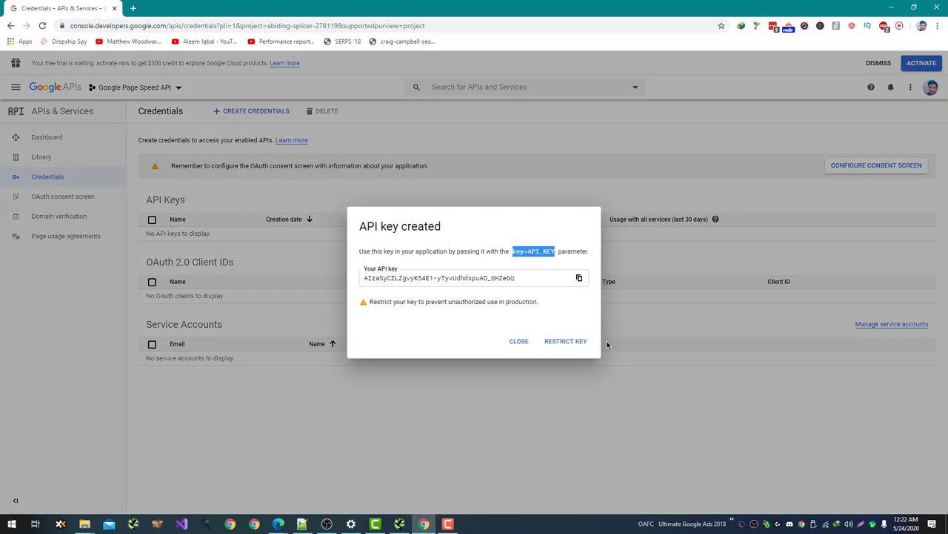
{"action": "left_click", "coordinate": [579, 278]}
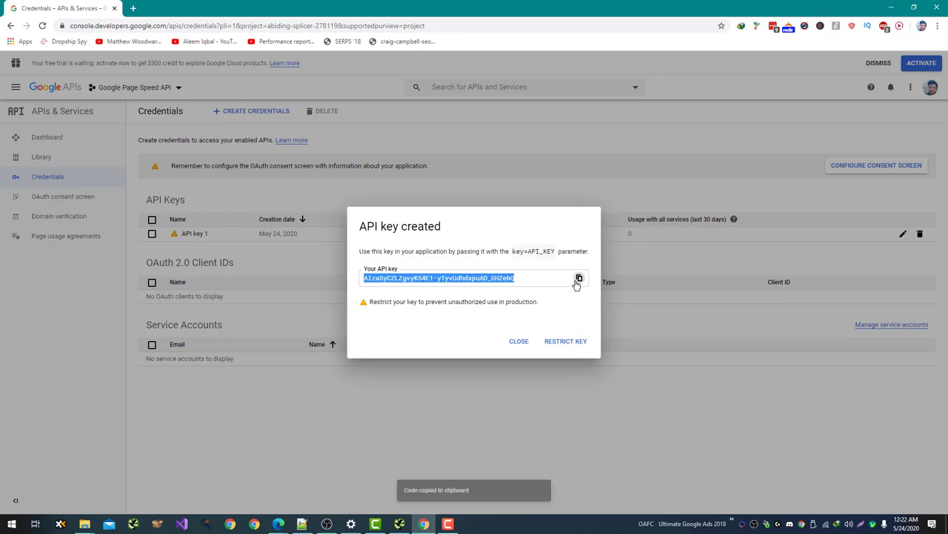
Step: Paste the API key into the PageSpeed Insights secret key field in Screaming Frog, and dismiss the key dialog in Chrome
{"action": "key", "text": "alt+Tab"}
{"action": "left_click", "coordinate": [398, 171]}
{"action": "key", "text": "ctrl+v"}
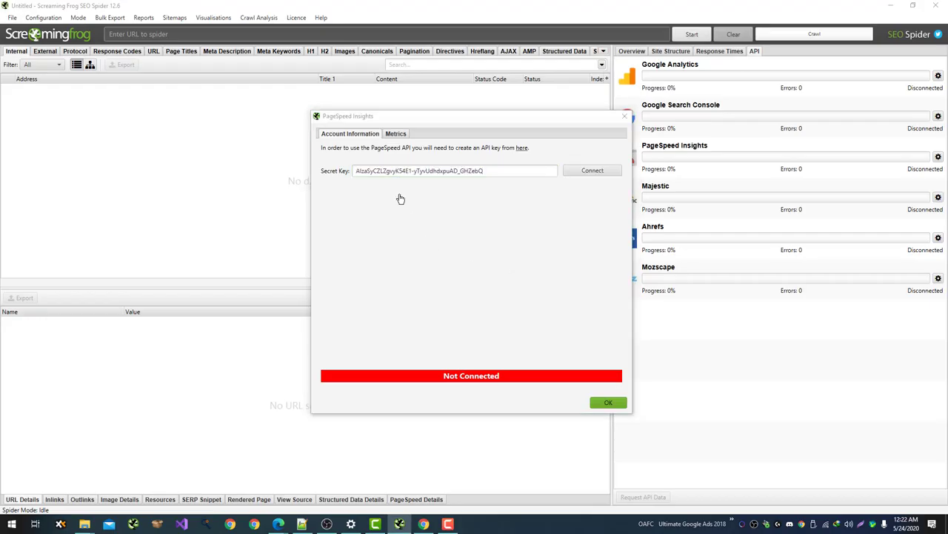
{"action": "key", "text": "alt+Tab"}
{"action": "left_click", "coordinate": [519, 342]}
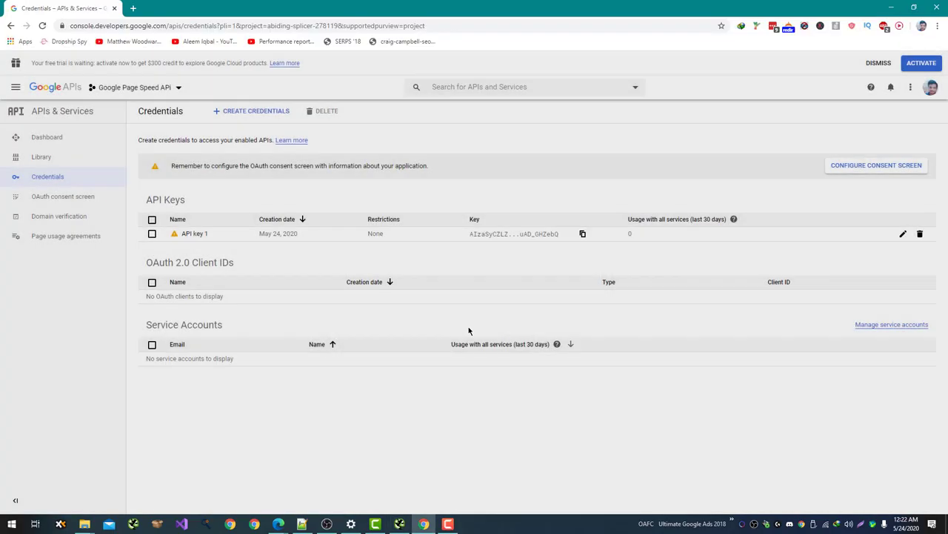
Step: Search the API library for "GooglePage Speed" and enable the PageSpeed Insights API for the project
{"action": "left_click", "coordinate": [58, 146]}
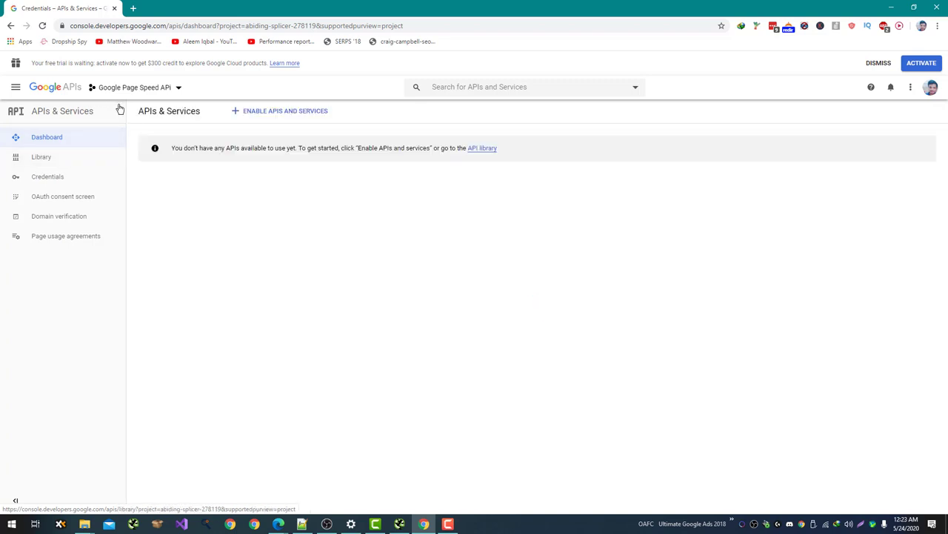
{"action": "left_click", "coordinate": [288, 118]}
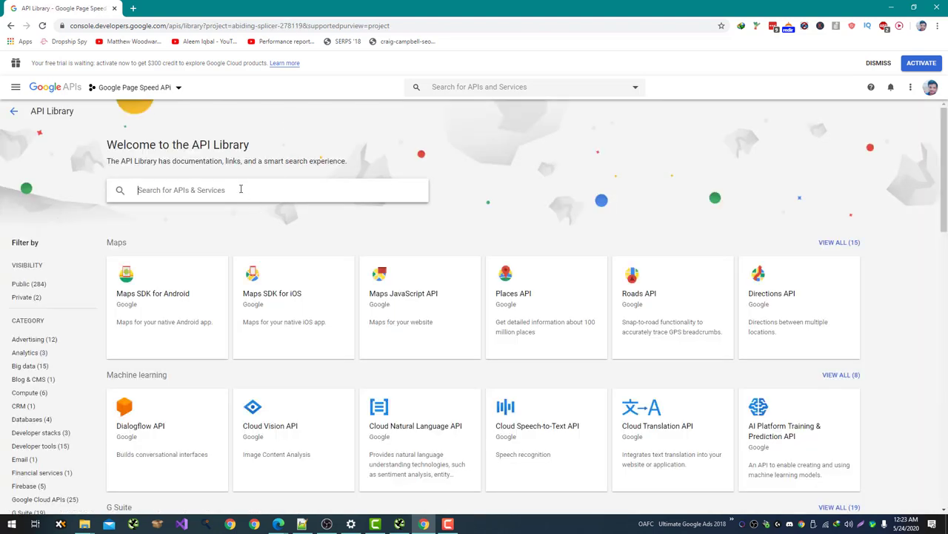
{"action": "type", "text": "GooglePage Speed"}
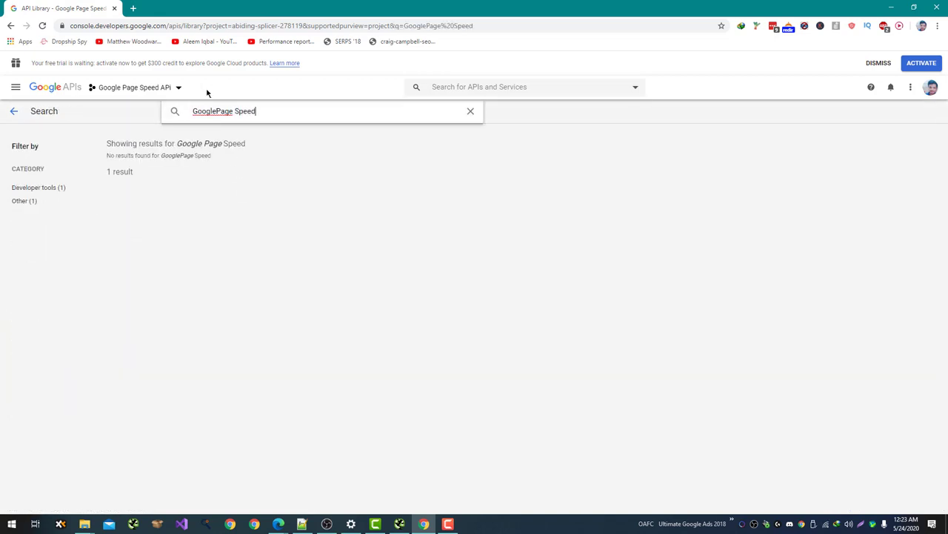
{"action": "left_click", "coordinate": [224, 197]}
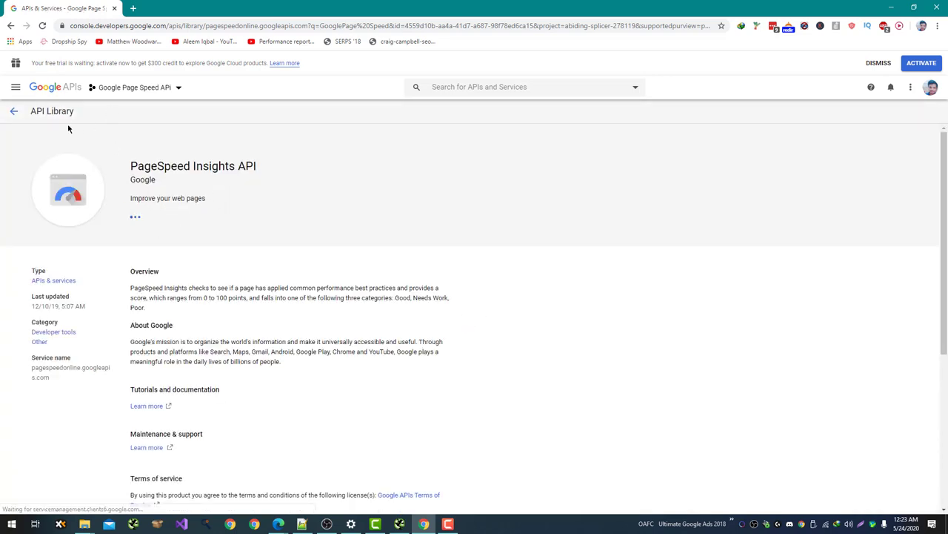
{"action": "left_click", "coordinate": [139, 226]}
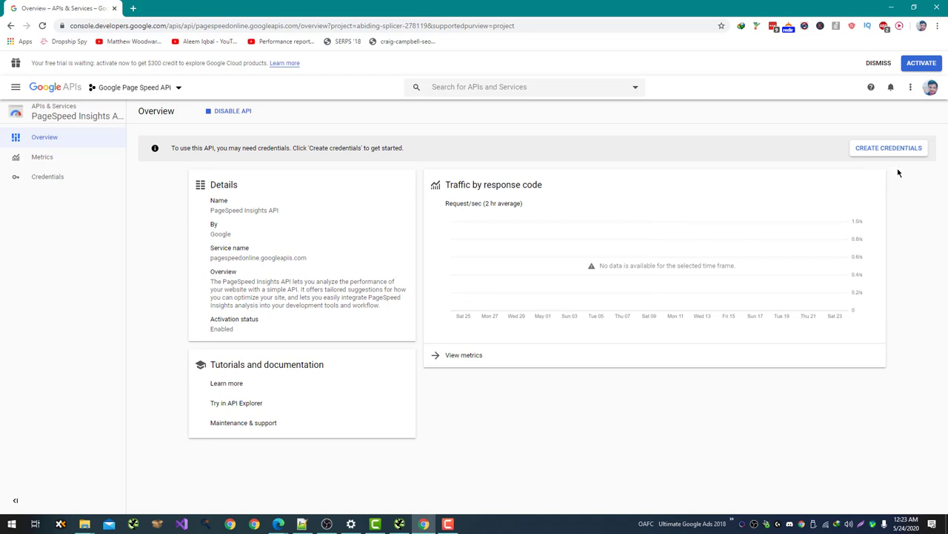
Step: Request credentials for the PageSpeed Insights API, called from Other UI (e.g. Windows, CLI tool) and accessing Application data
{"action": "left_click", "coordinate": [913, 153]}
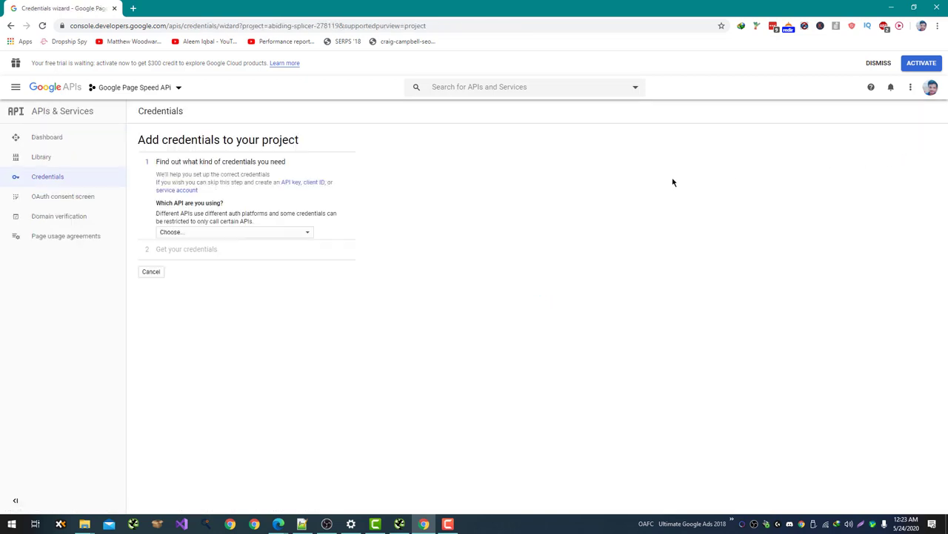
{"action": "left_click", "coordinate": [300, 233]}
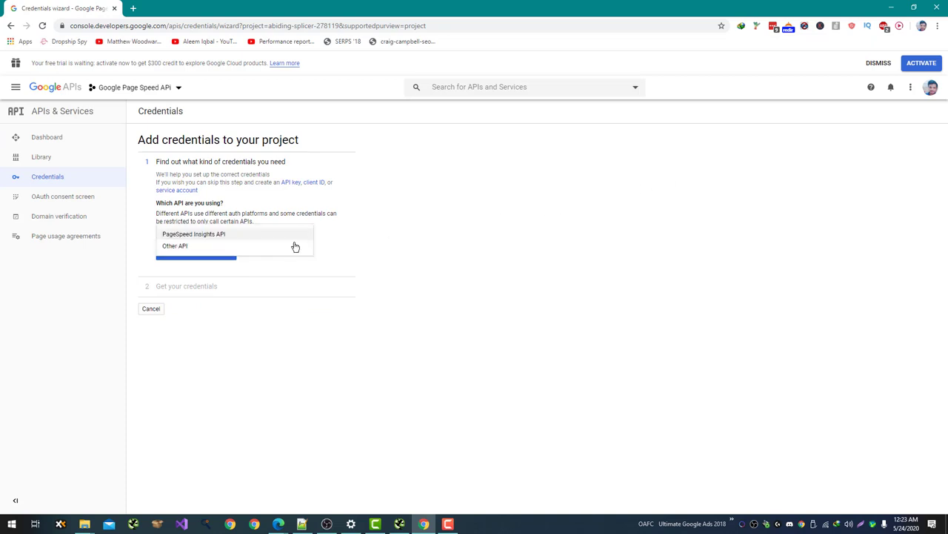
{"action": "left_click", "coordinate": [281, 235]}
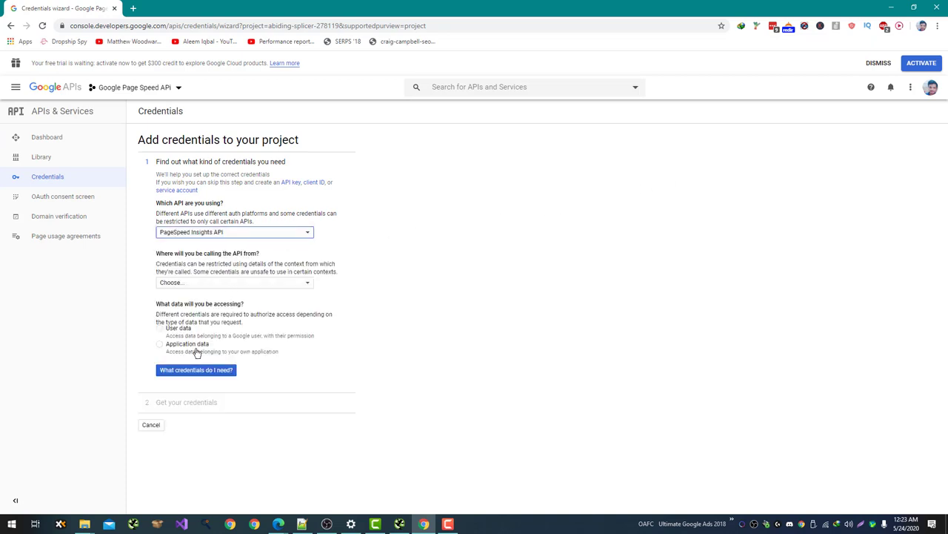
{"action": "left_click", "coordinate": [203, 287]}
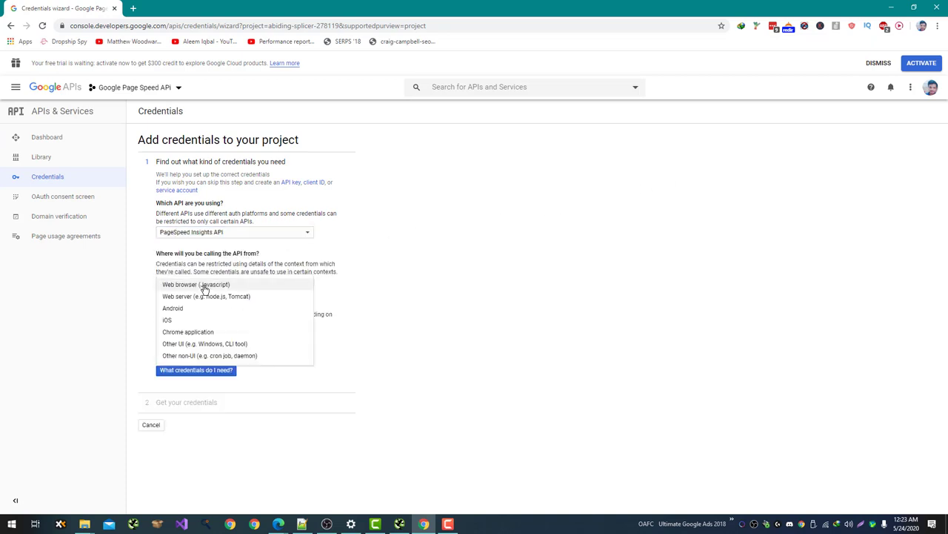
{"action": "left_click", "coordinate": [230, 344]}
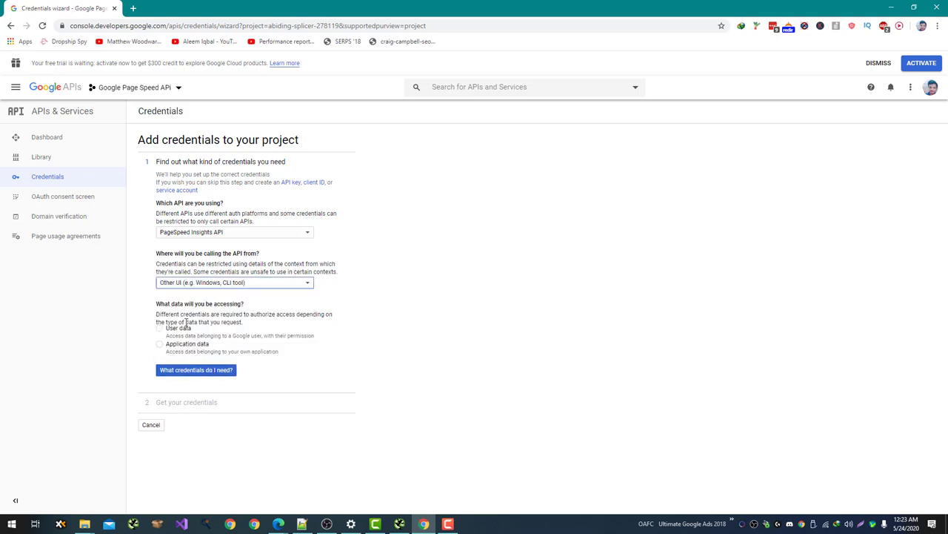
{"action": "left_click", "coordinate": [186, 349]}
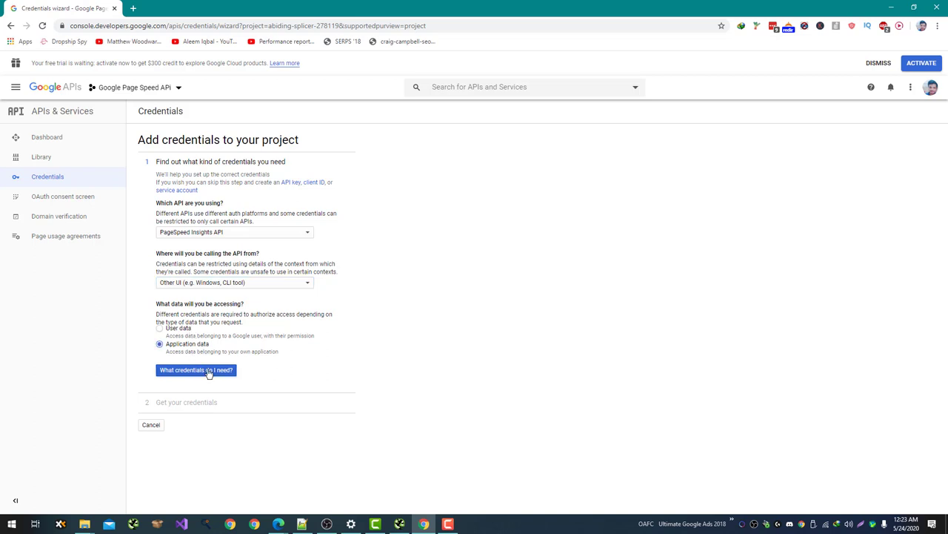
{"action": "left_click", "coordinate": [208, 371]}
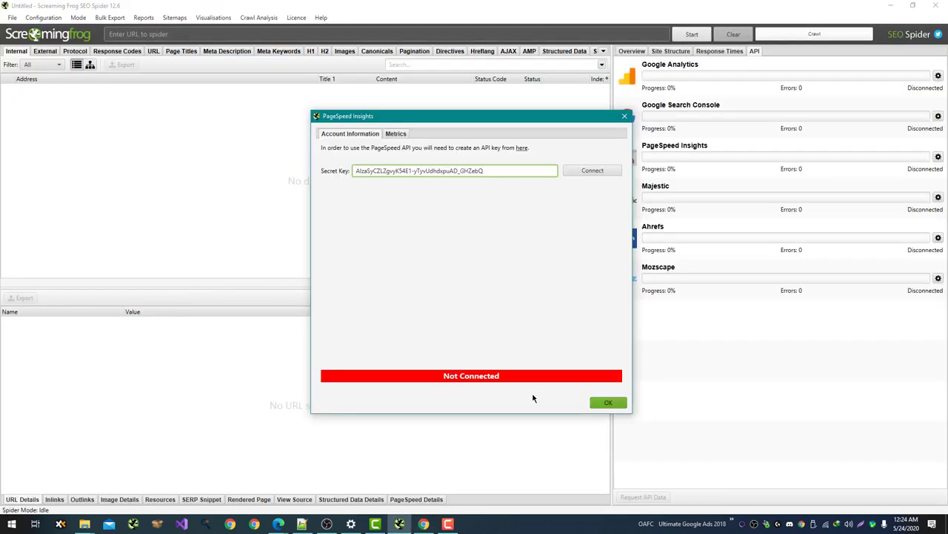
Step: Connect PageSpeed Insights in Screaming Frog, accept its settings, and leave Chrome's credentials wizard for the APIs & Services dashboard
{"action": "left_click", "coordinate": [588, 176]}
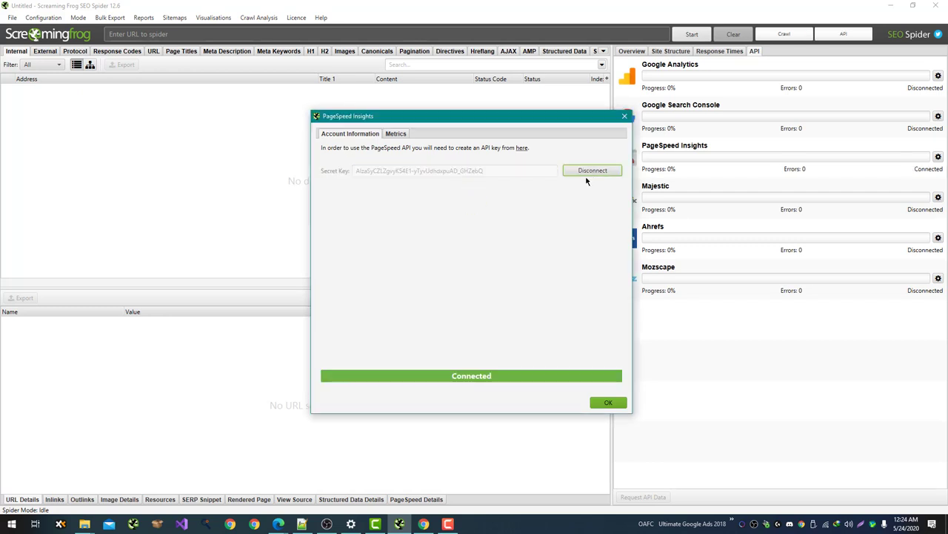
{"action": "key", "text": "alt+Tab"}
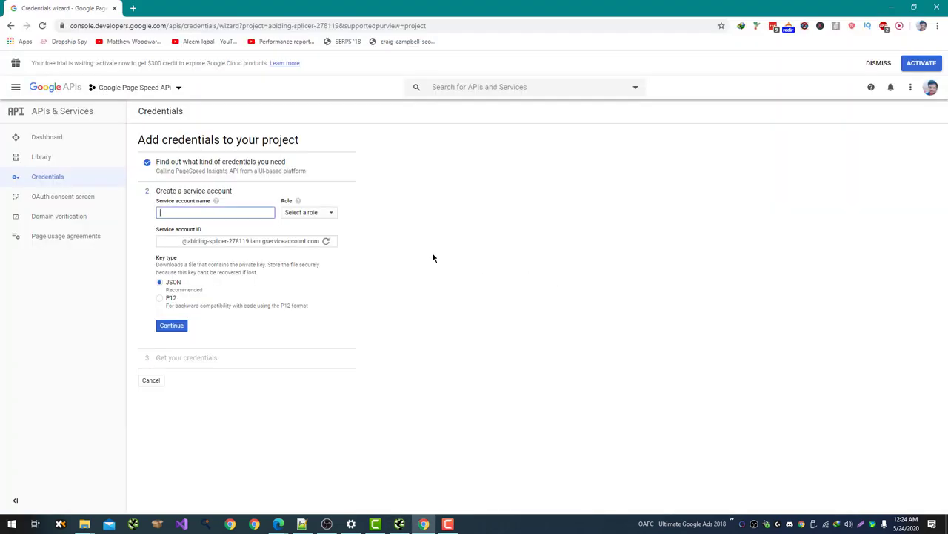
{"action": "left_click", "coordinate": [62, 141]}
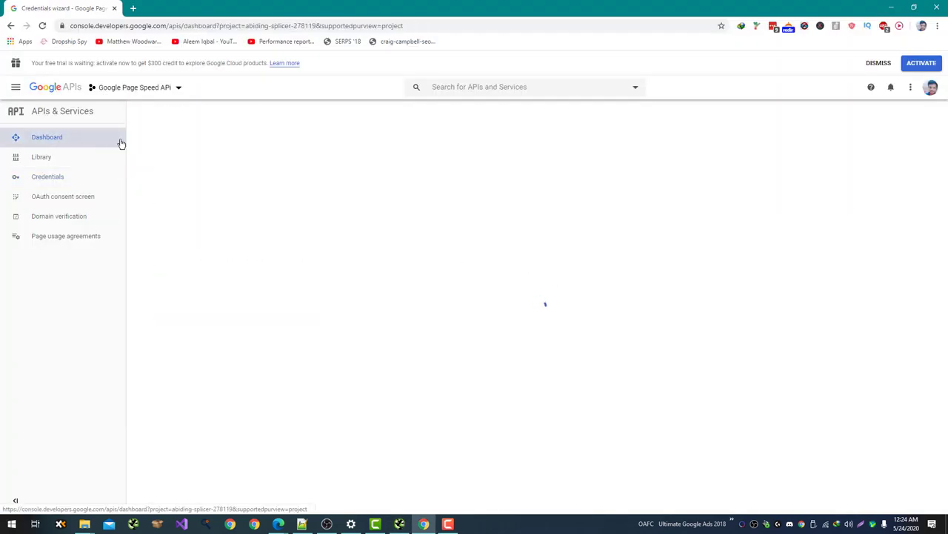
{"action": "key", "text": "alt+Tab"}
{"action": "left_click", "coordinate": [609, 402]}
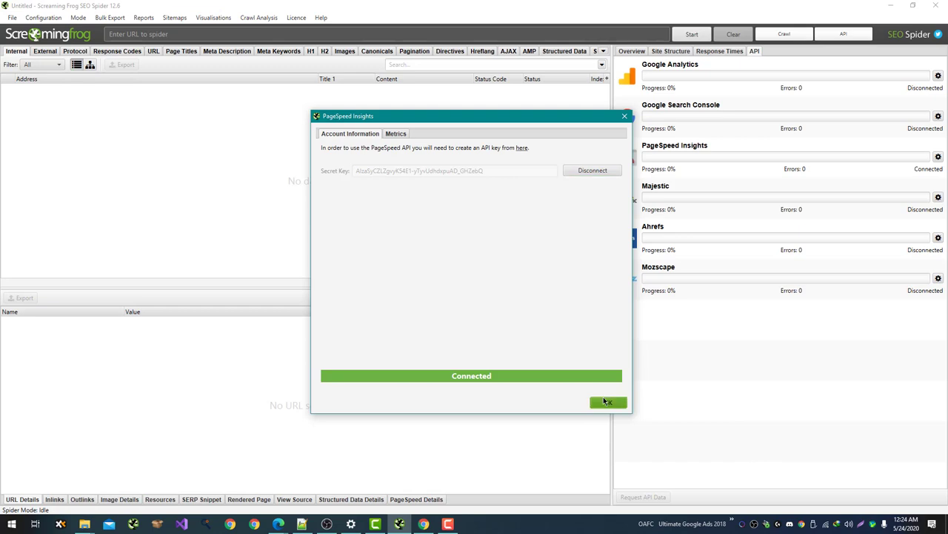
{"action": "key", "text": "alt+Tab"}
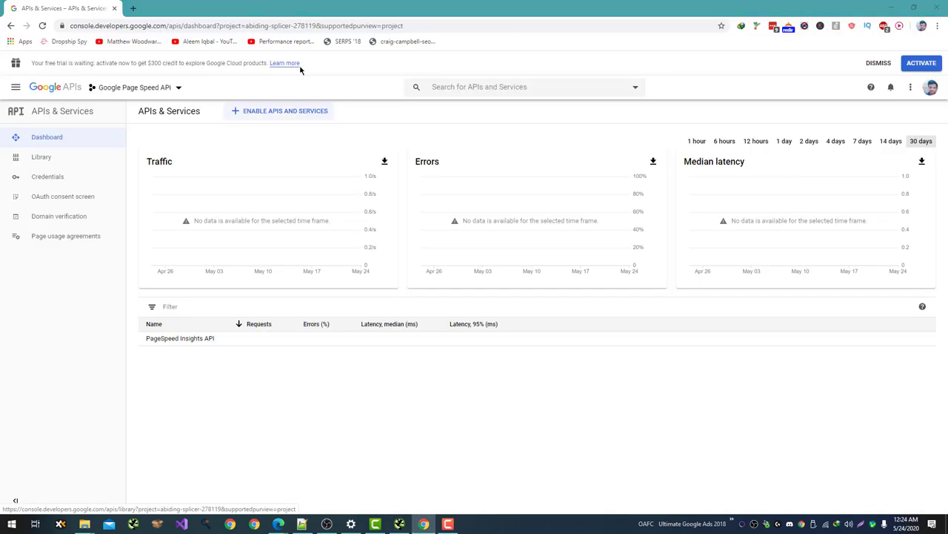
Step: Open gamingscan.com in a new Chrome tab
{"action": "key", "text": "alt+Tab"}
{"action": "key", "text": "alt+Tab"}
{"action": "key", "text": "ctrl+t"}
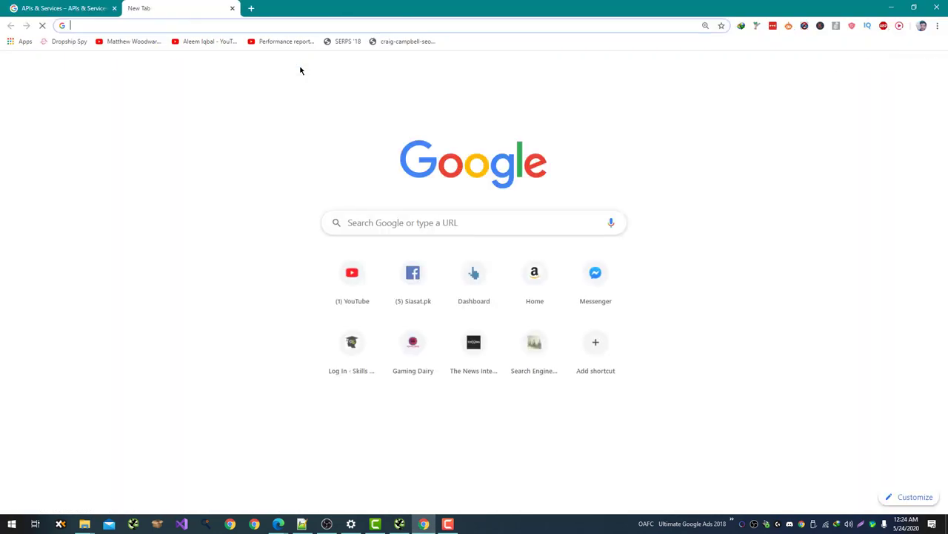
{"action": "type", "text": "gaming"}
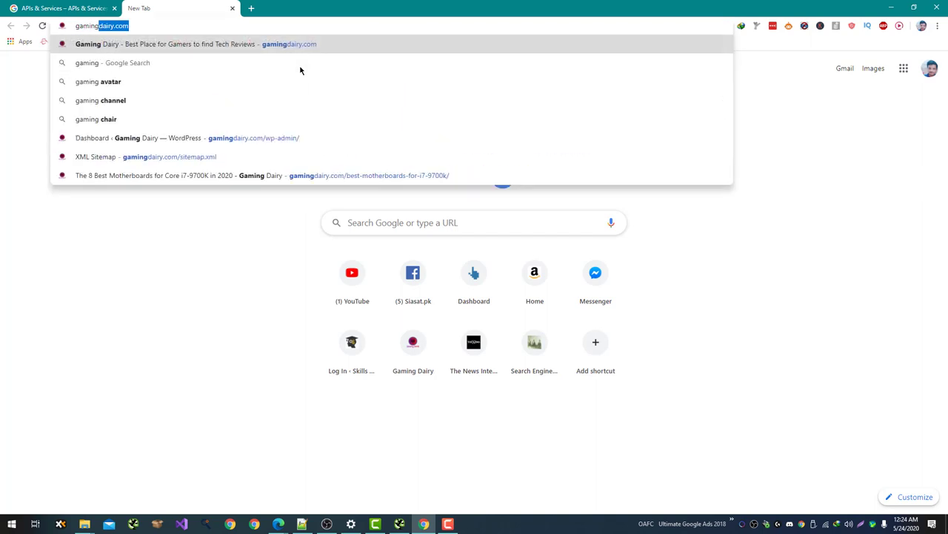
{"action": "type", "text": "scan.com"}
{"action": "key", "text": "Return"}
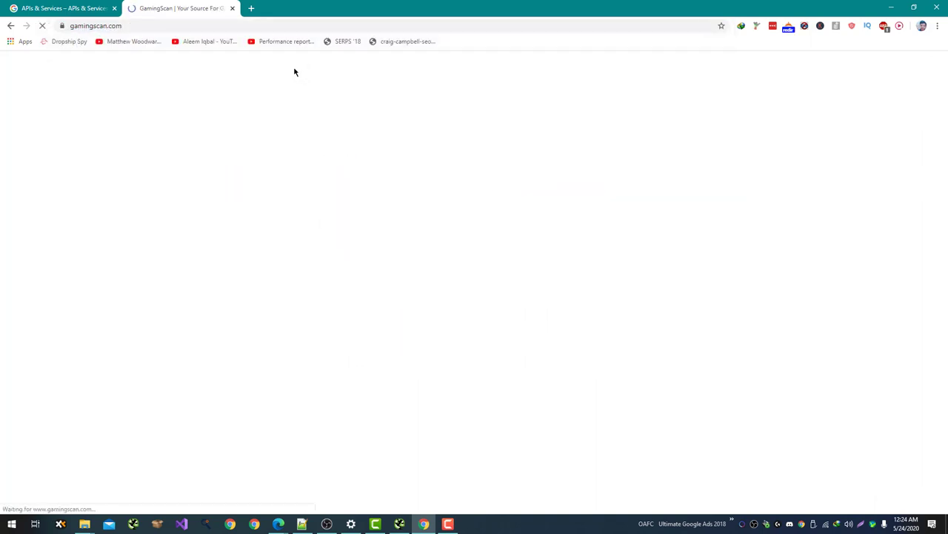
Step: Copy the GamingScan site address from Chrome into Screaming Frog SEO Spider as the URL to crawl, and start the crawl
{"action": "left_click", "coordinate": [269, 26]}
{"action": "key", "text": "ctrl+c"}
{"action": "key", "text": "alt+Tab"}
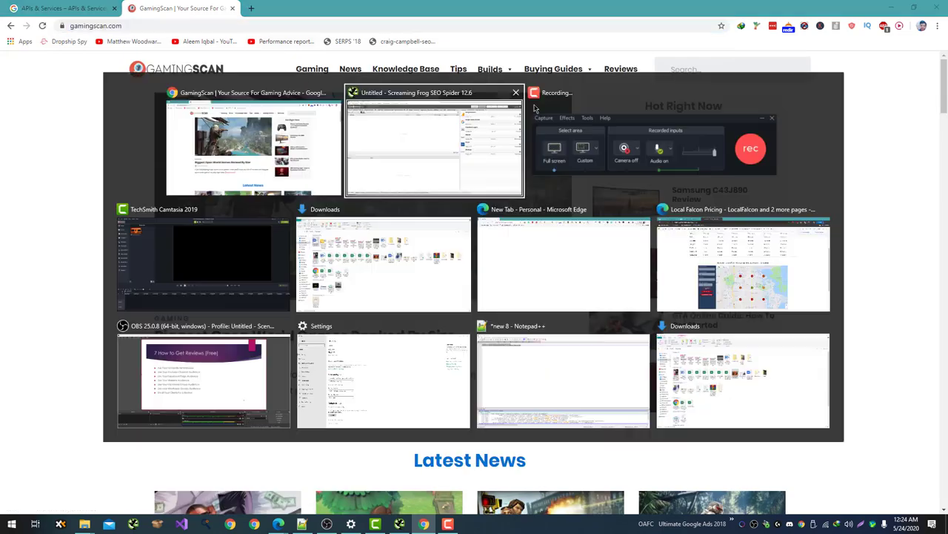
{"action": "left_click", "coordinate": [627, 37]}
{"action": "key", "text": "ctrl+v"}
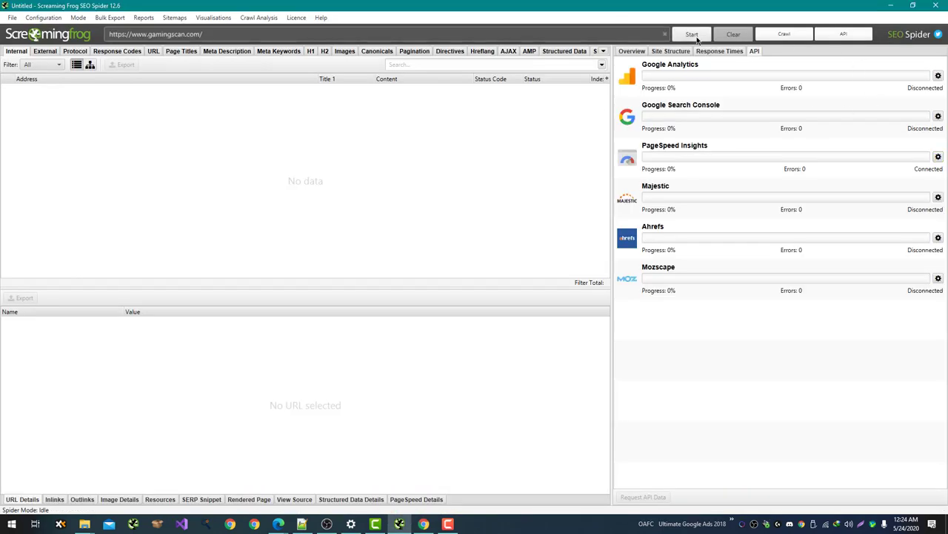
{"action": "left_click", "coordinate": [694, 35]}
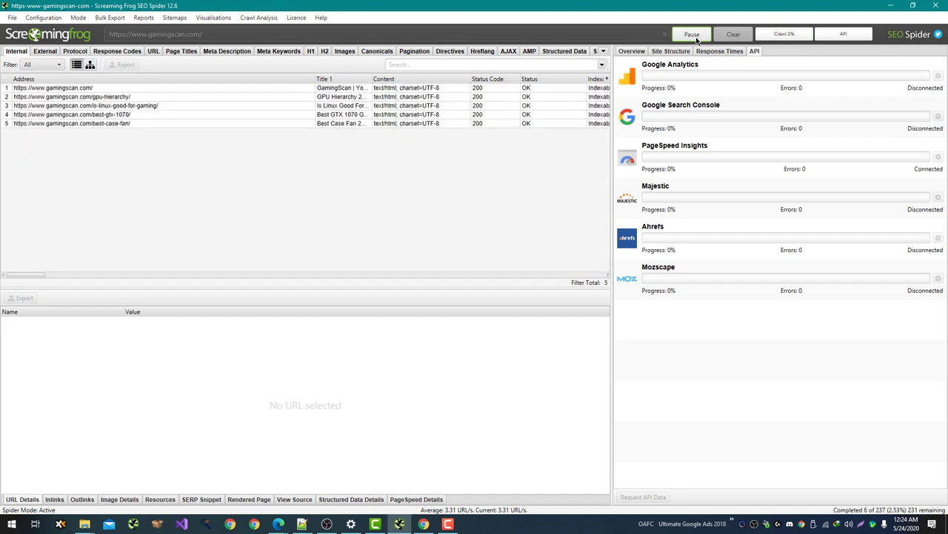
Step: Find the PageSpeed section in the crawl overview and display the PageSpeed results for all URLs
{"action": "left_click", "coordinate": [632, 51]}
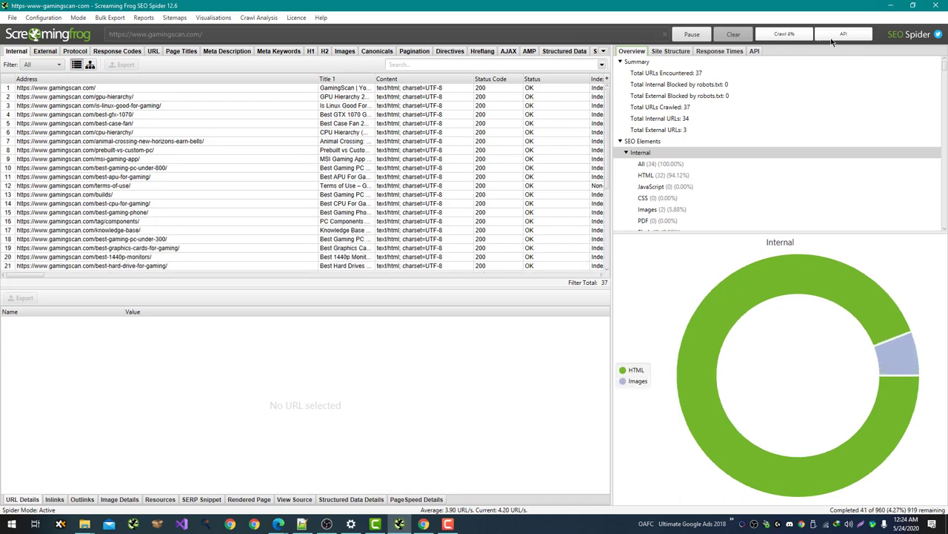
{"action": "scroll", "coordinate": [765, 160], "scroll_direction": "down", "scroll_amount": 15}
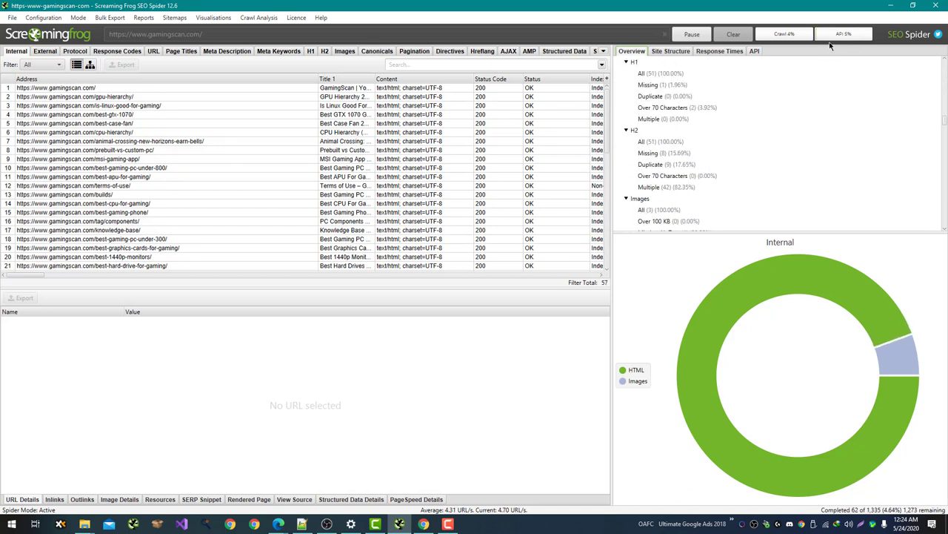
{"action": "scroll", "coordinate": [815, 137], "scroll_direction": "down", "scroll_amount": 15}
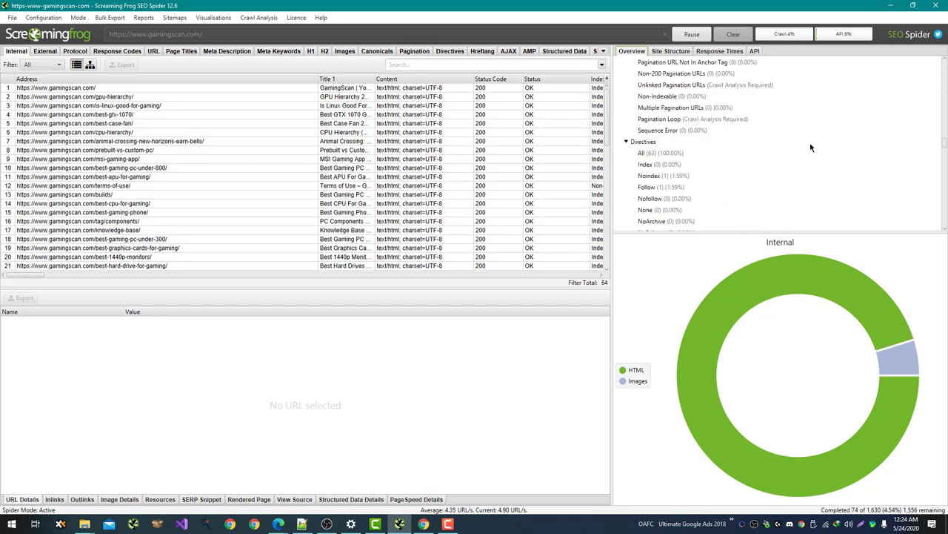
{"action": "scroll", "coordinate": [811, 147], "scroll_direction": "down", "scroll_amount": 10}
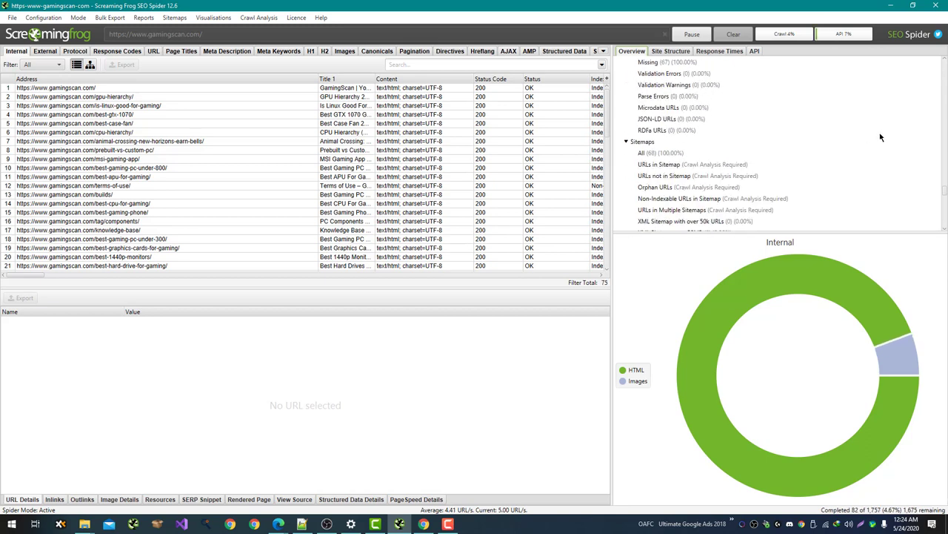
{"action": "scroll", "coordinate": [865, 176], "scroll_direction": "down", "scroll_amount": 2}
{"action": "scroll", "coordinate": [741, 163], "scroll_direction": "up", "scroll_amount": 3}
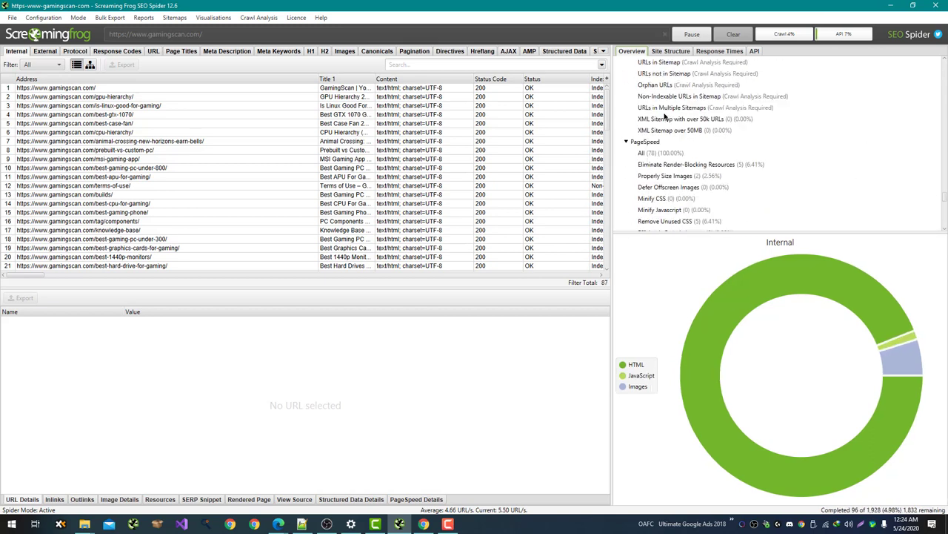
{"action": "left_click", "coordinate": [663, 153]}
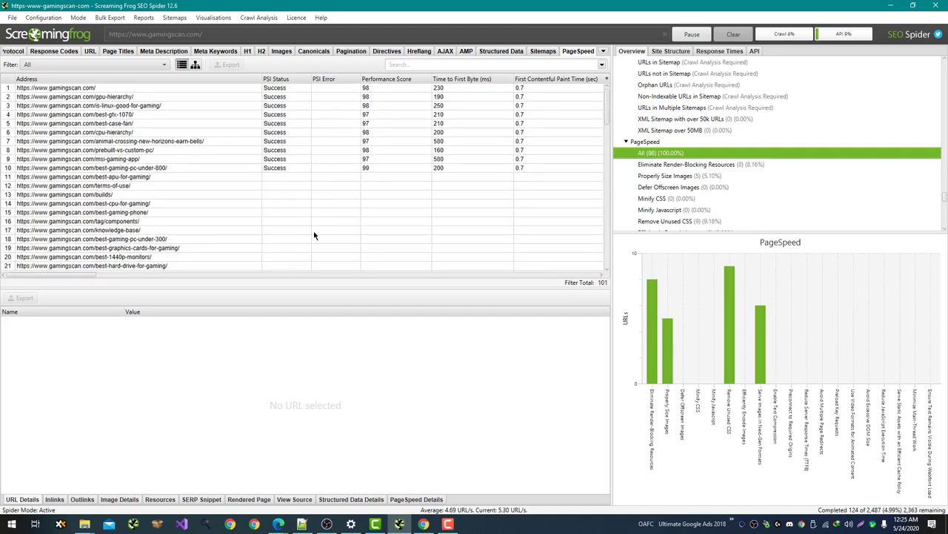
Step: Examine the PageSpeed metric columns across to Total Image Optimization Savings, and open the list of selectable columns
{"action": "left_click_drag", "start_coordinate": [59, 277], "coordinate": [93, 282]}
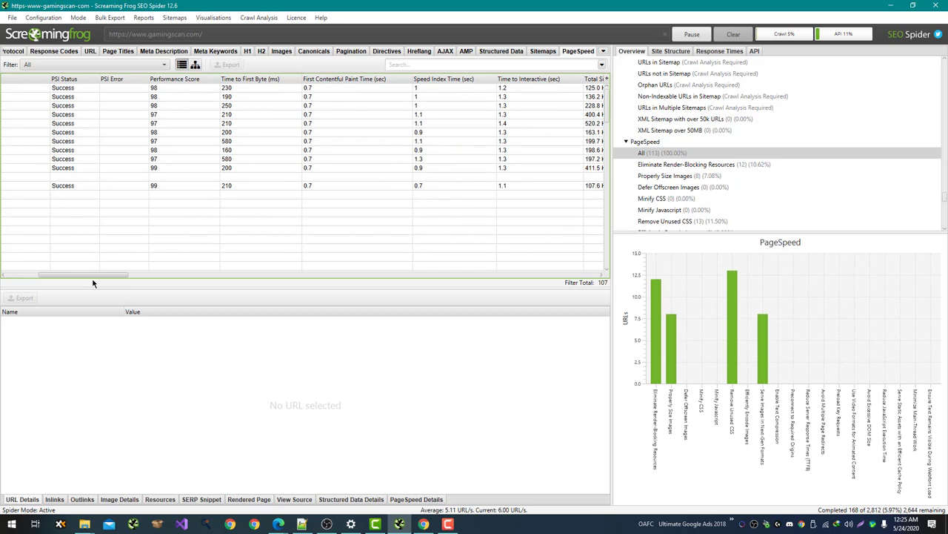
{"action": "left_click_drag", "start_coordinate": [94, 282], "coordinate": [573, 169]}
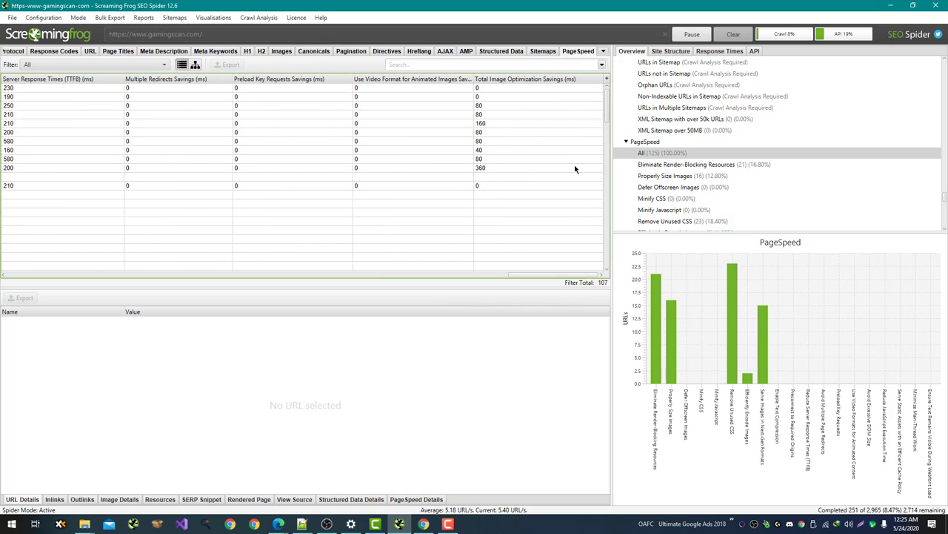
{"action": "left_click", "coordinate": [607, 78]}
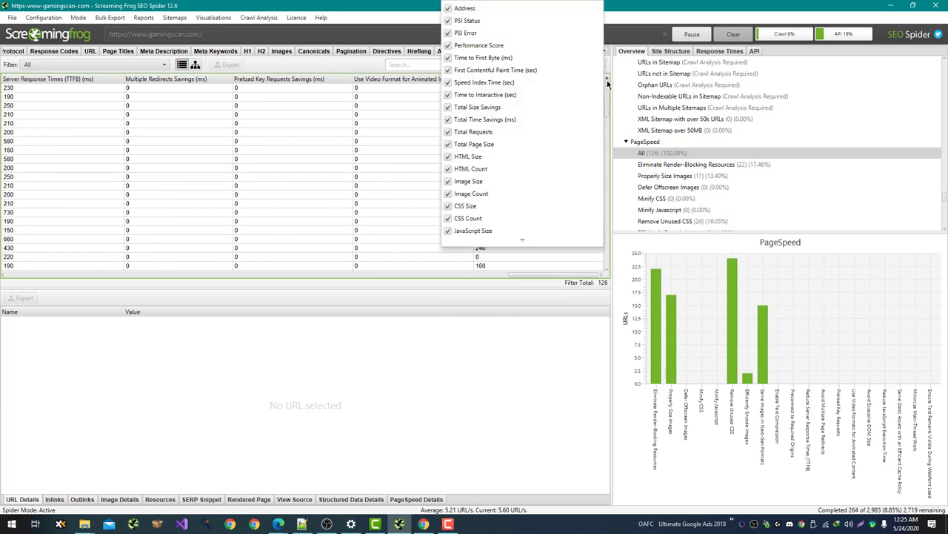